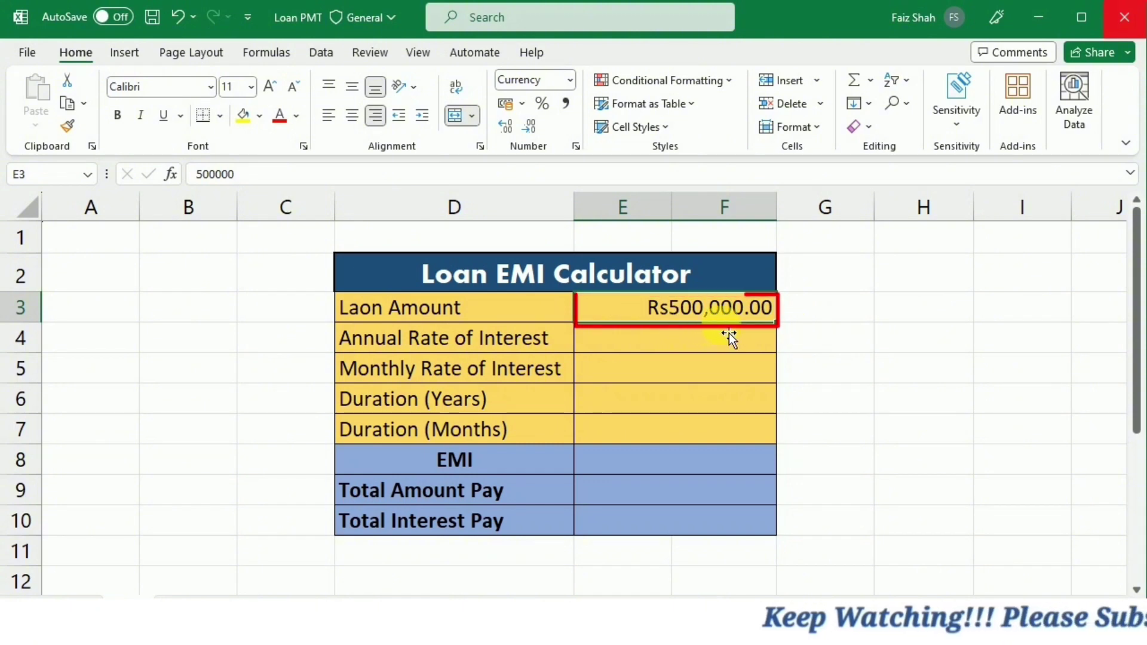
- Enter 24 in E4, =E4/12 in E5 for a 2% monthly rate, and 3 years in E6
{"action": "left_click", "coordinate": [740, 347]}
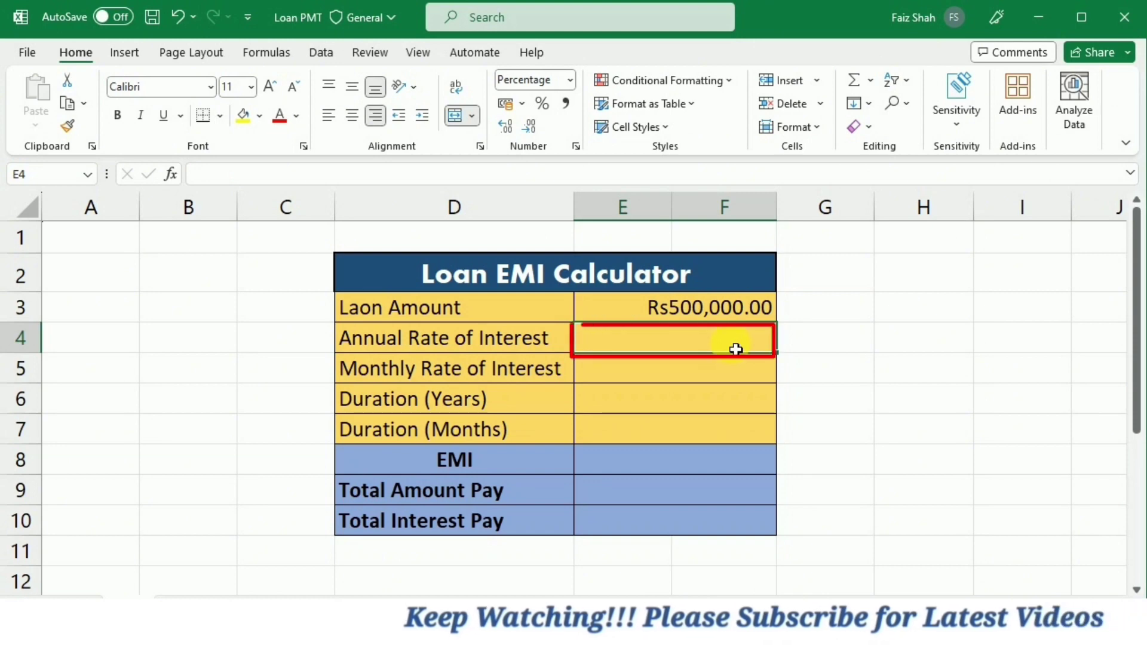
{"action": "type", "text": "24"}
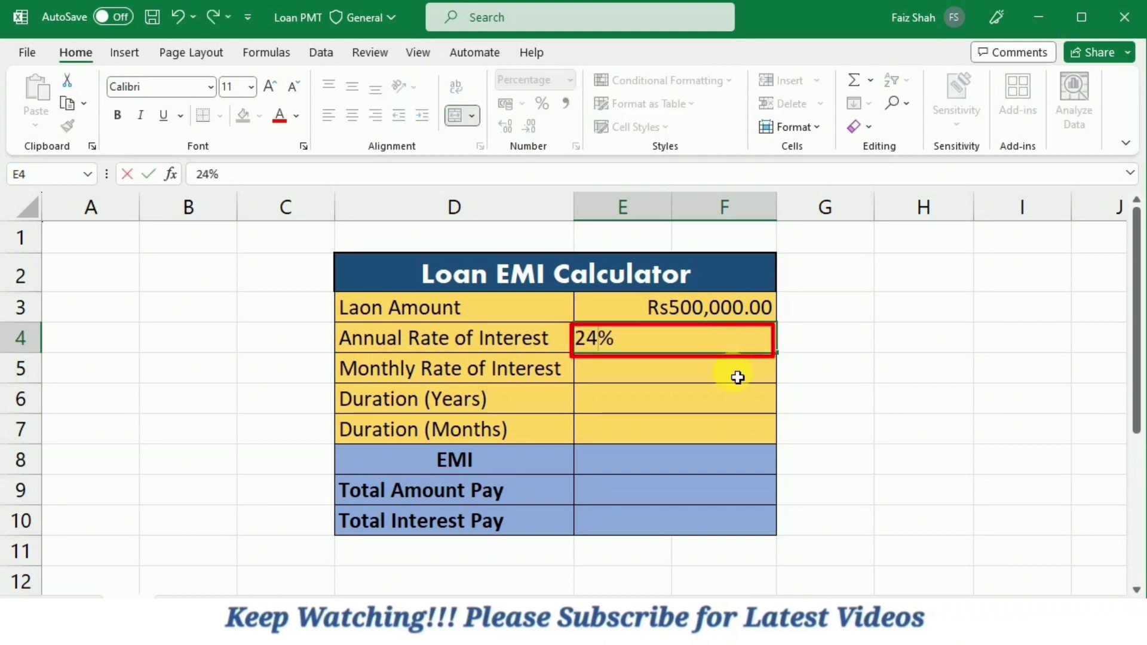
{"action": "left_click", "coordinate": [738, 376]}
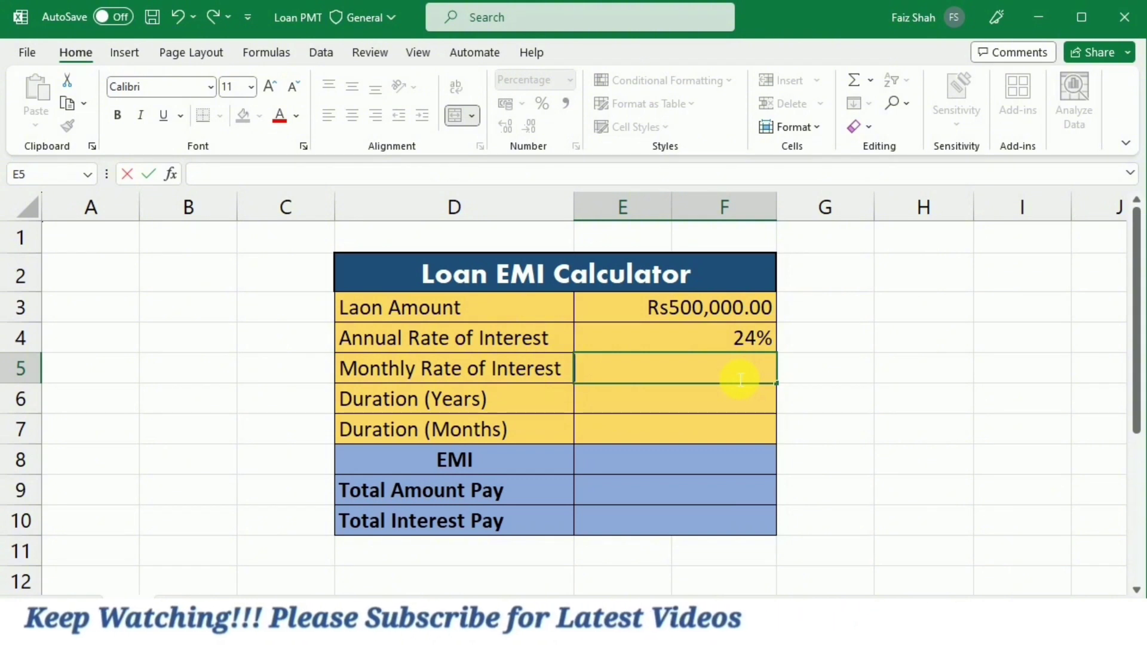
{"action": "type", "text": "="}
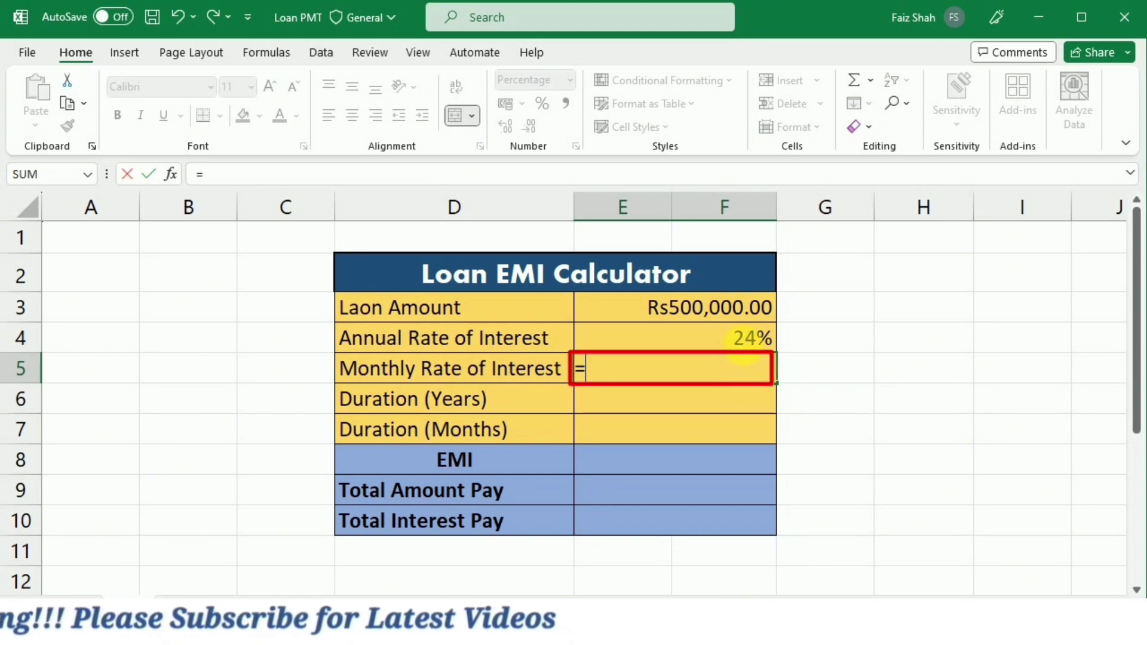
{"action": "left_click", "coordinate": [753, 338]}
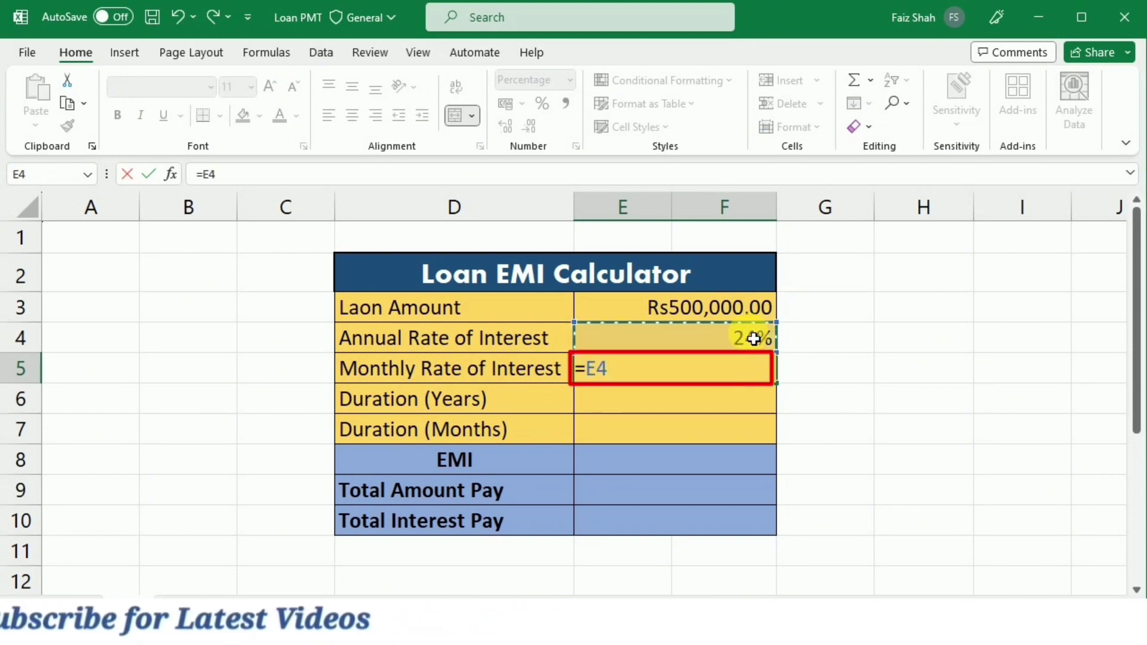
{"action": "type", "text": "/1"}
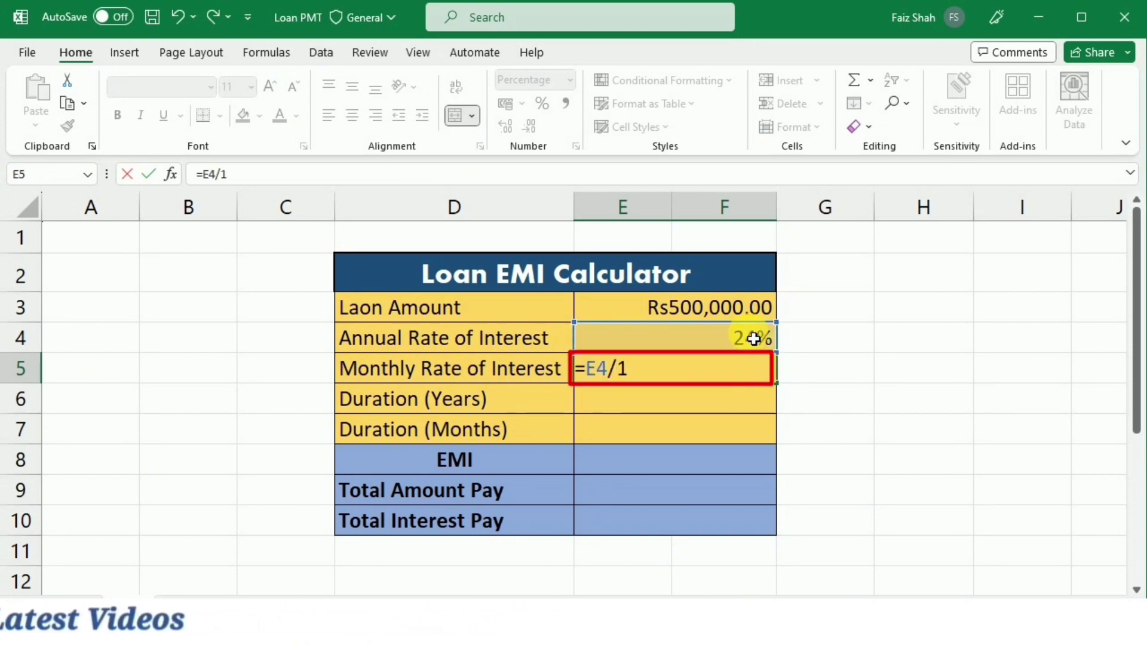
{"action": "type", "text": "2"}
{"action": "key", "text": "Return"}
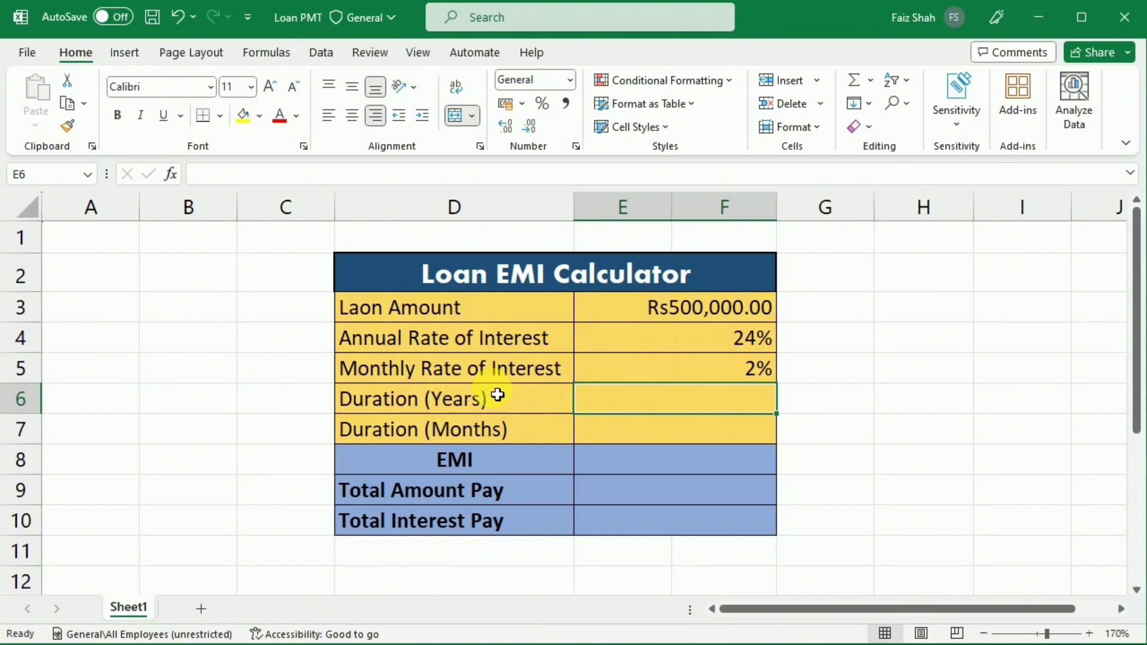
{"action": "type", "text": "3"}
{"action": "left_click", "coordinate": [584, 399]}
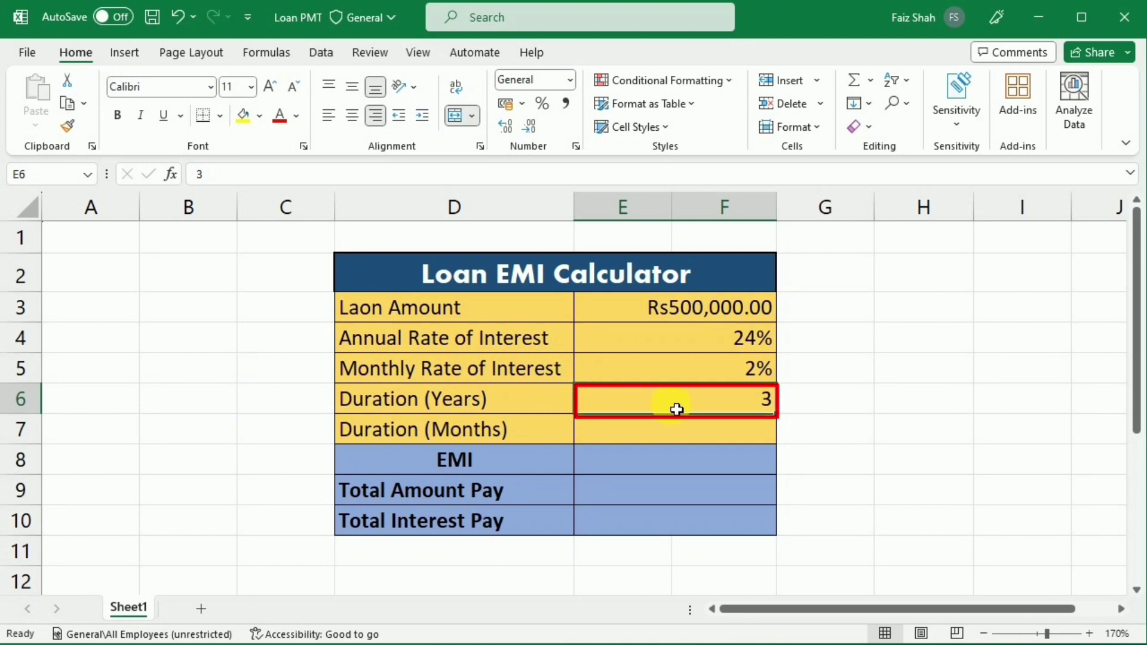
- Enter =E6*12 in E7 so the duration in months reads 36
{"action": "left_click", "coordinate": [754, 430]}
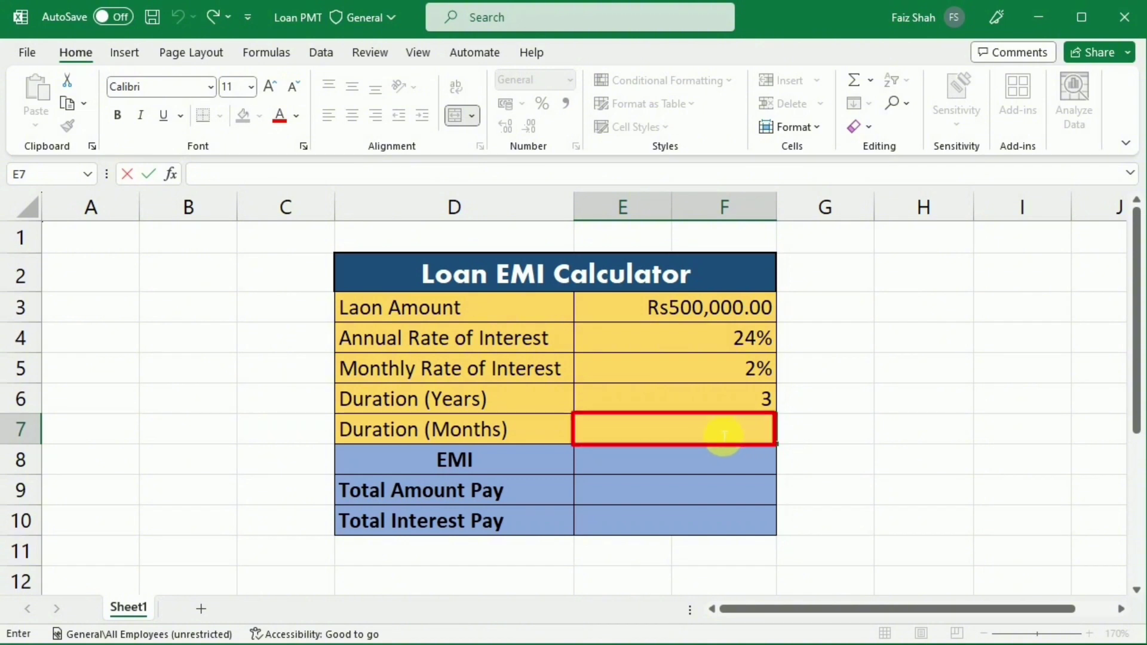
{"action": "type", "text": "="}
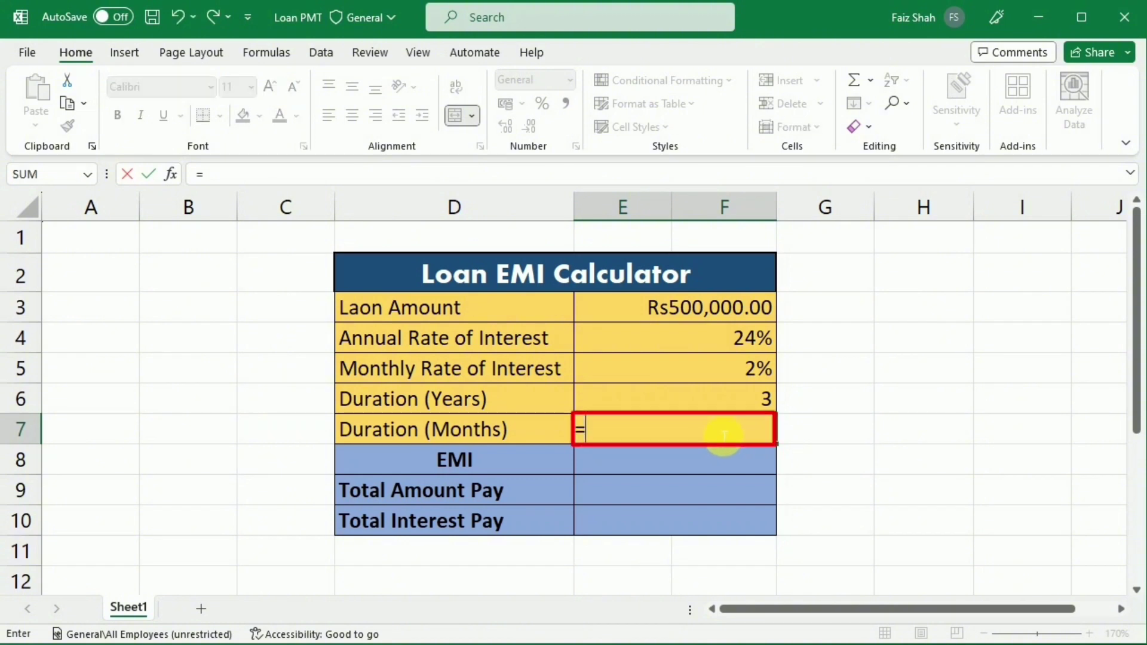
{"action": "left_click", "coordinate": [743, 404]}
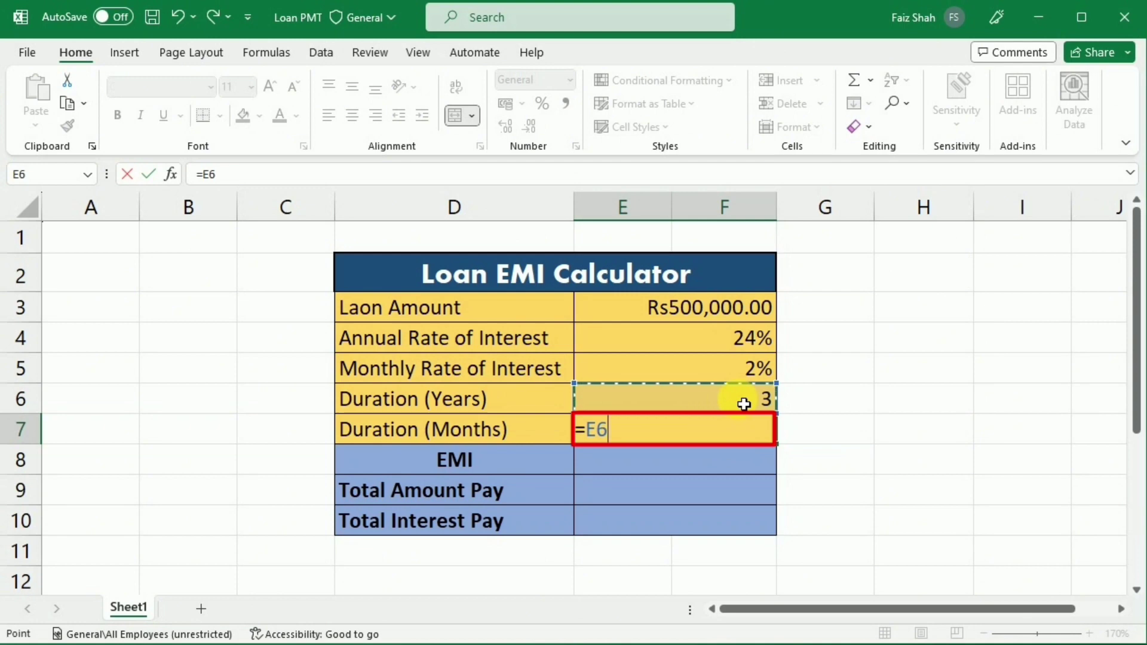
{"action": "type", "text": "*1"}
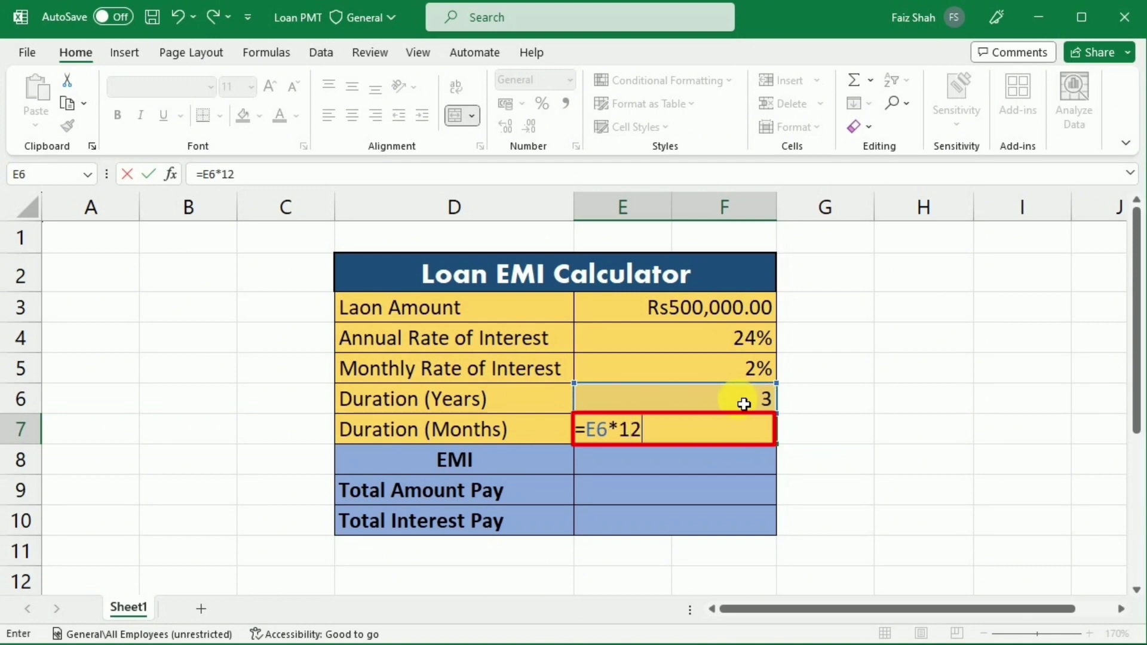
{"action": "type", "text": "2"}
{"action": "key", "text": "Return"}
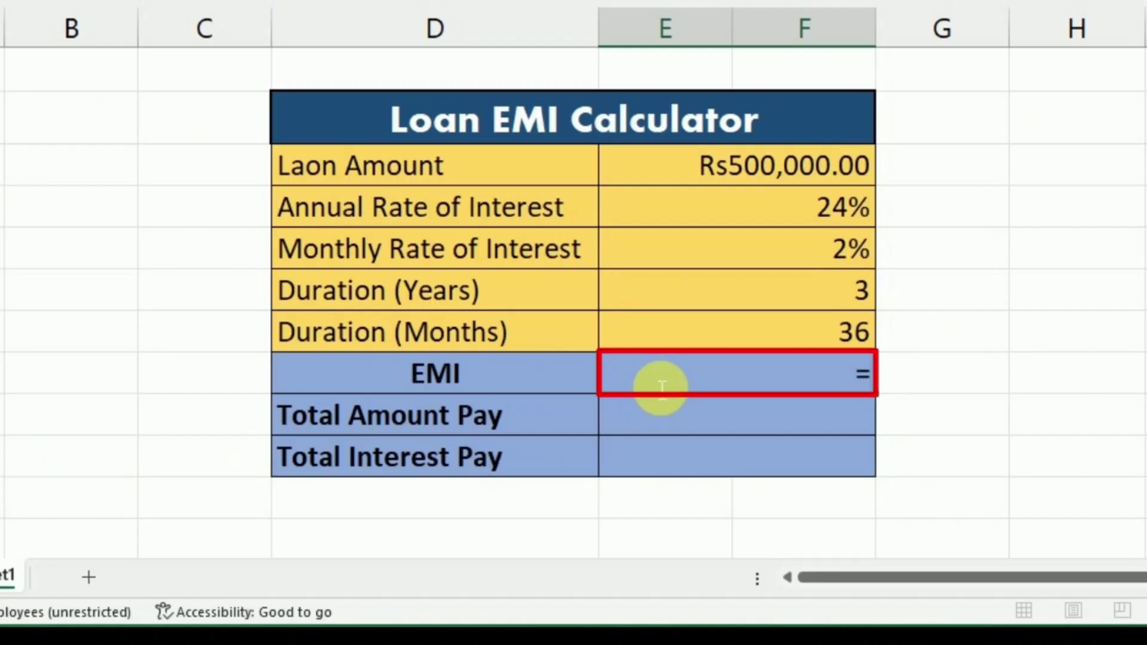
- Complete the EMI formula =PMT(E5,E7,E3) in E8, giving -Rs19,616.43
{"action": "type", "text": "PMT"}
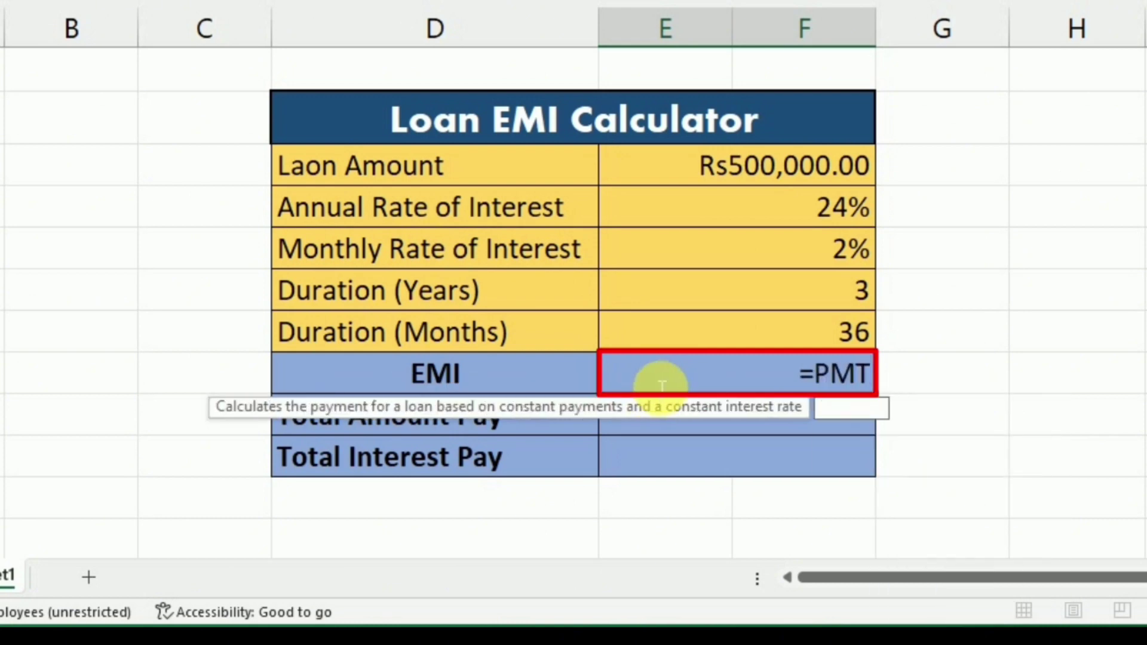
{"action": "type", "text": "("}
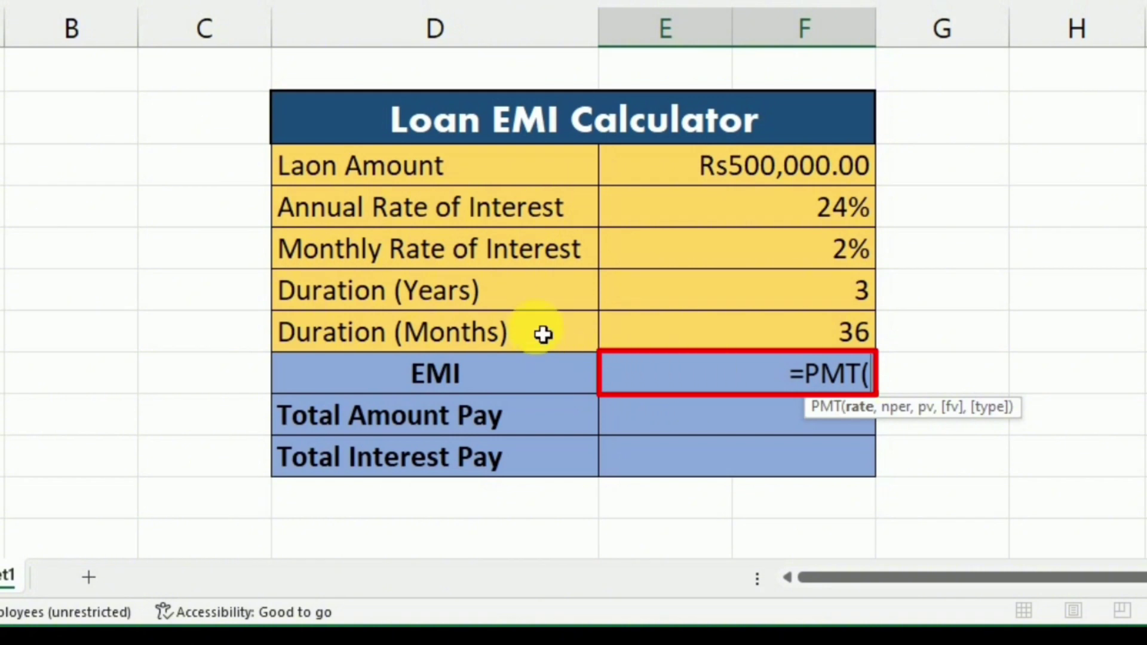
{"action": "left_click", "coordinate": [798, 259]}
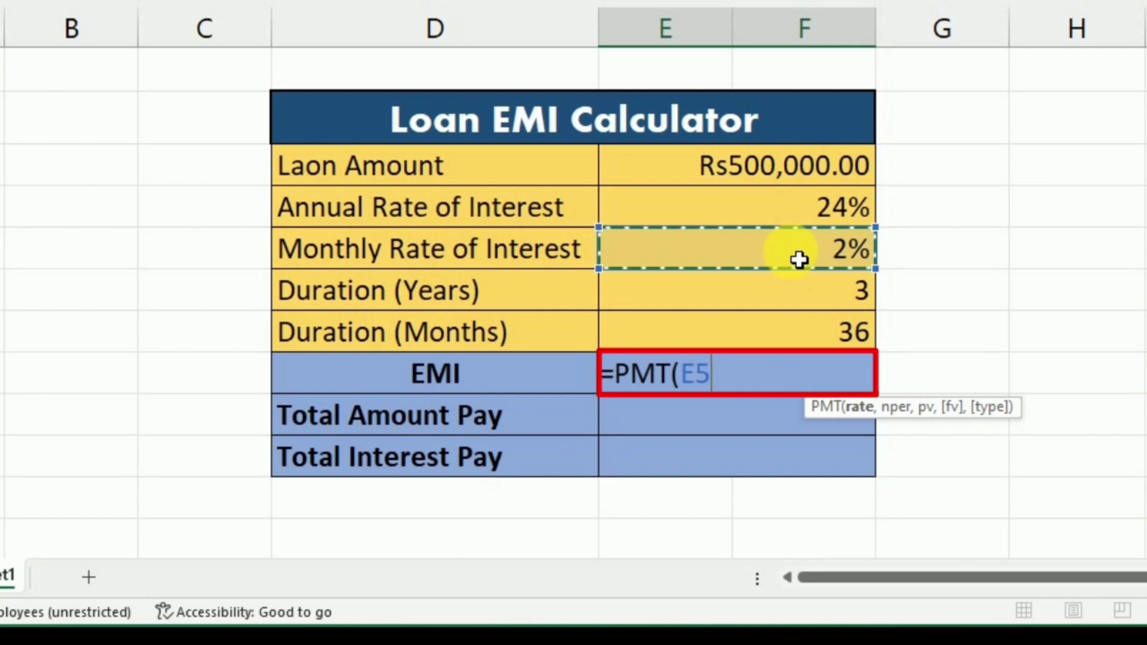
{"action": "type", "text": ","}
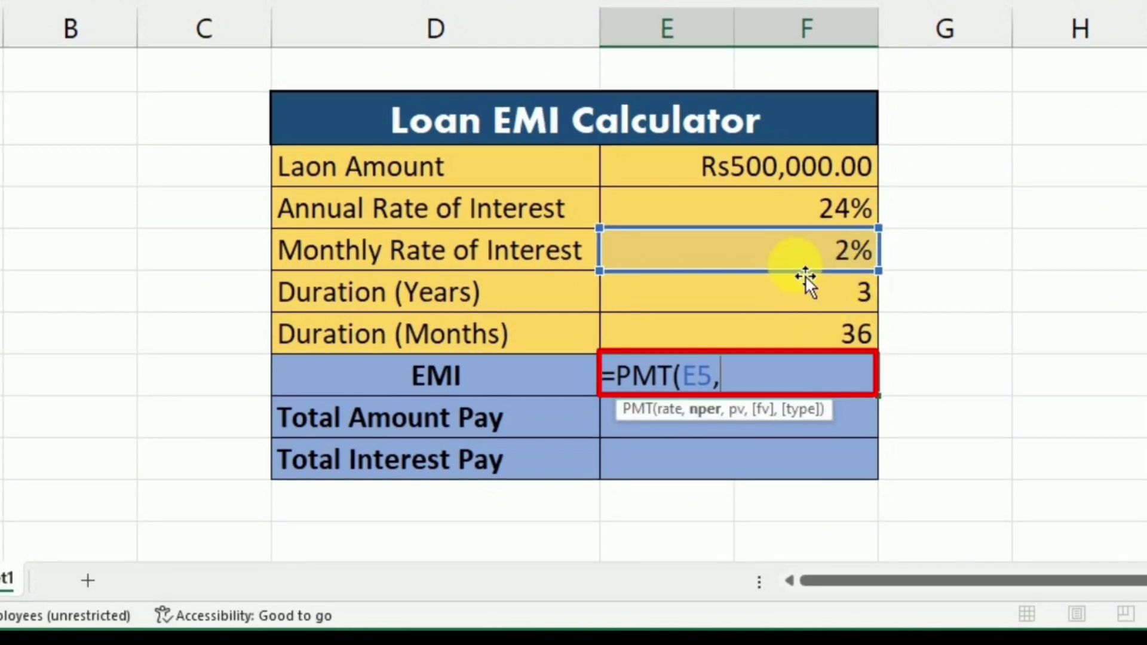
{"action": "left_click", "coordinate": [835, 341]}
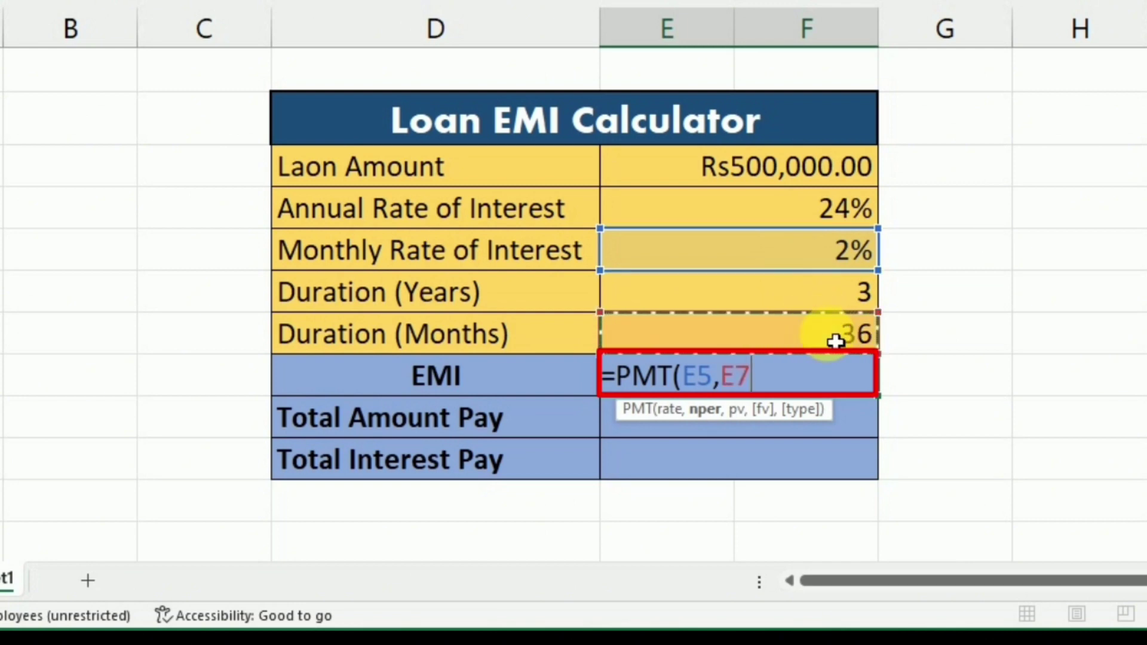
{"action": "type", "text": ","}
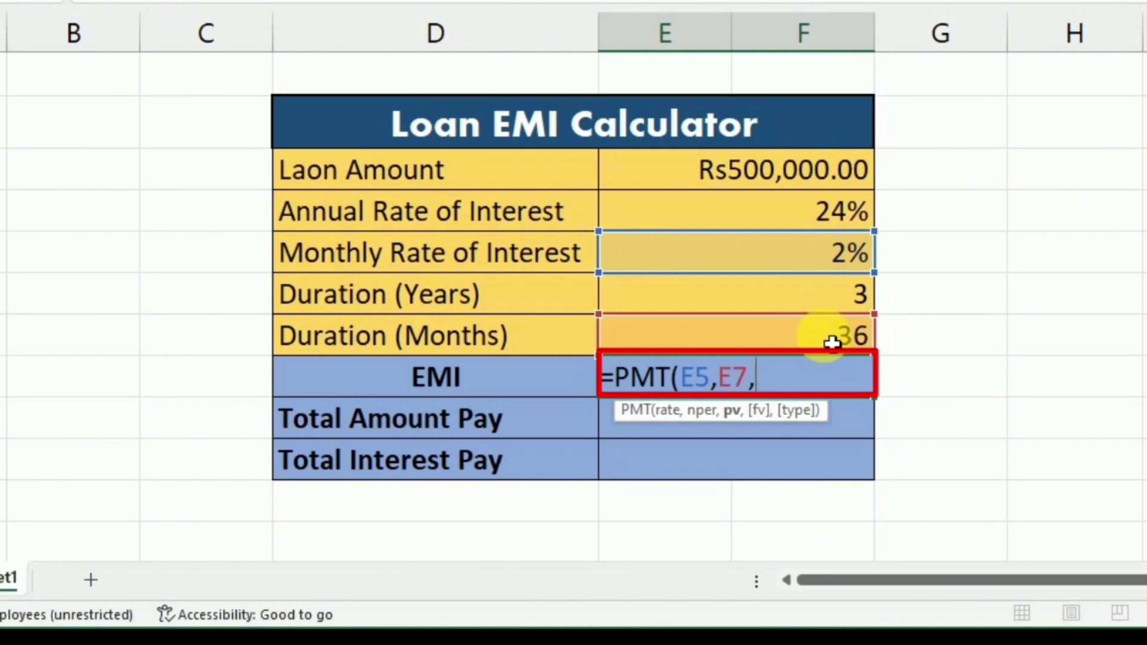
{"action": "left_click", "coordinate": [811, 177]}
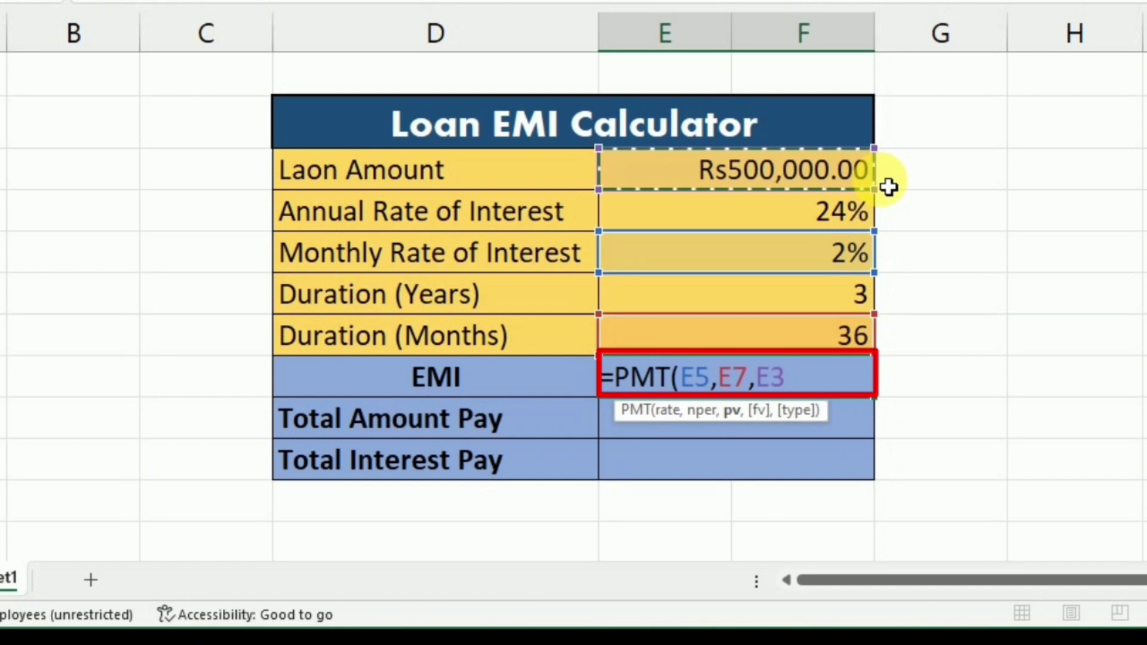
{"action": "type", "text": ")"}
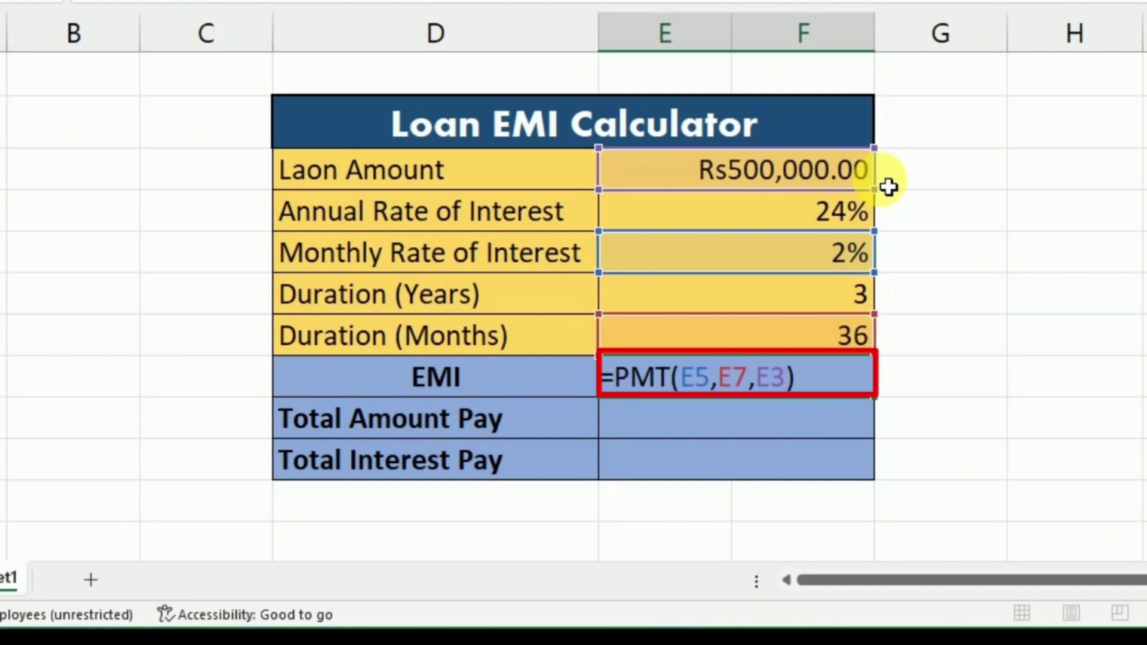
{"action": "key", "text": "Return"}
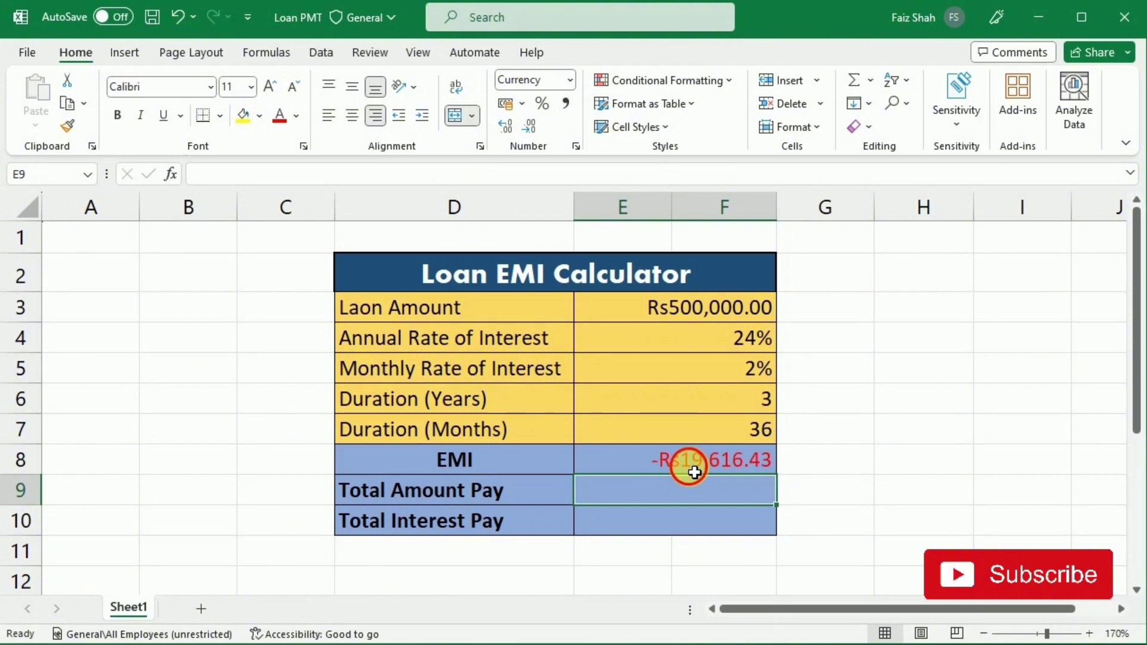
- Change E8's formula to =-PMT(E5,E7,E3) so the EMI shows Rs19,616.43
{"action": "double_click", "coordinate": [694, 473]}
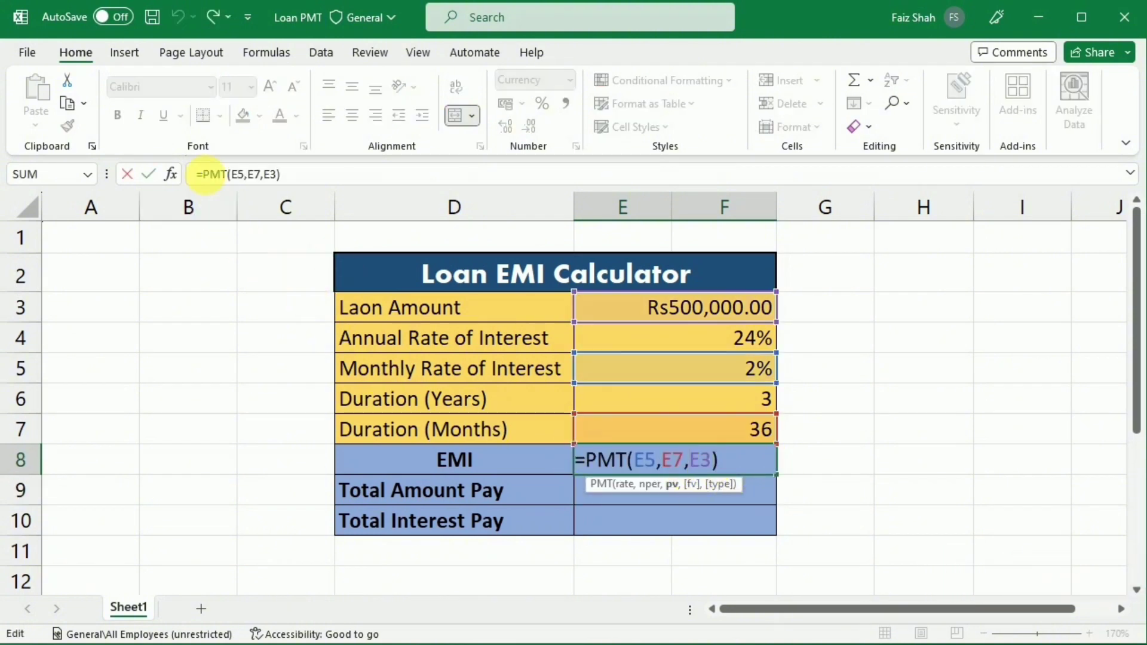
{"action": "left_click", "coordinate": [208, 175]}
{"action": "type", "text": "-"}
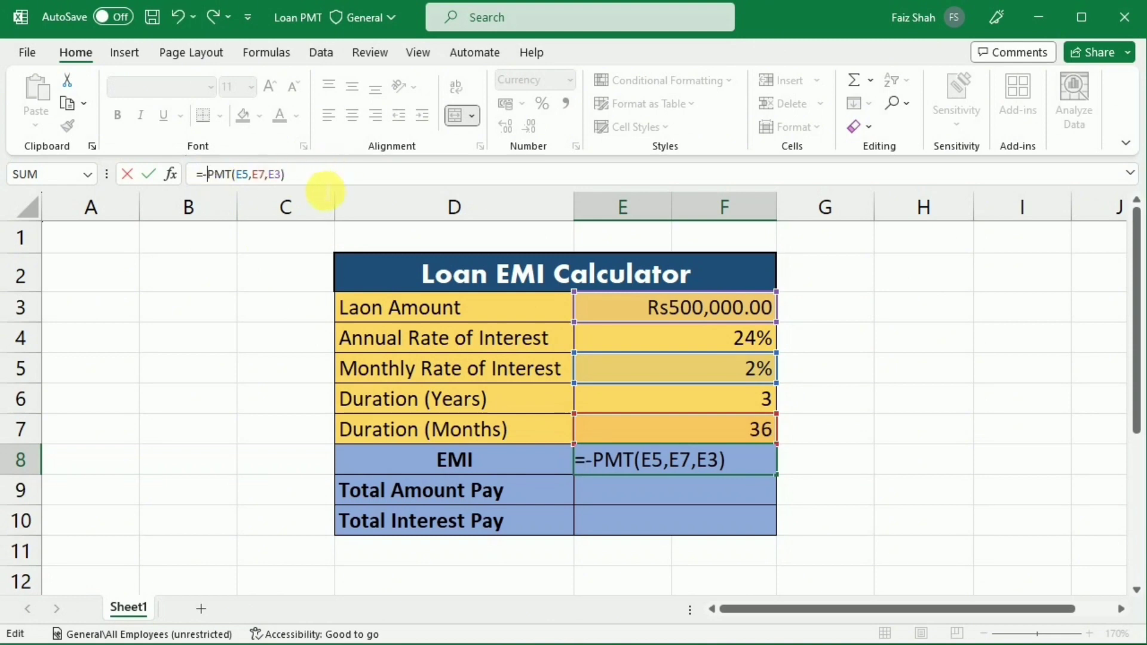
{"action": "key", "text": "Return"}
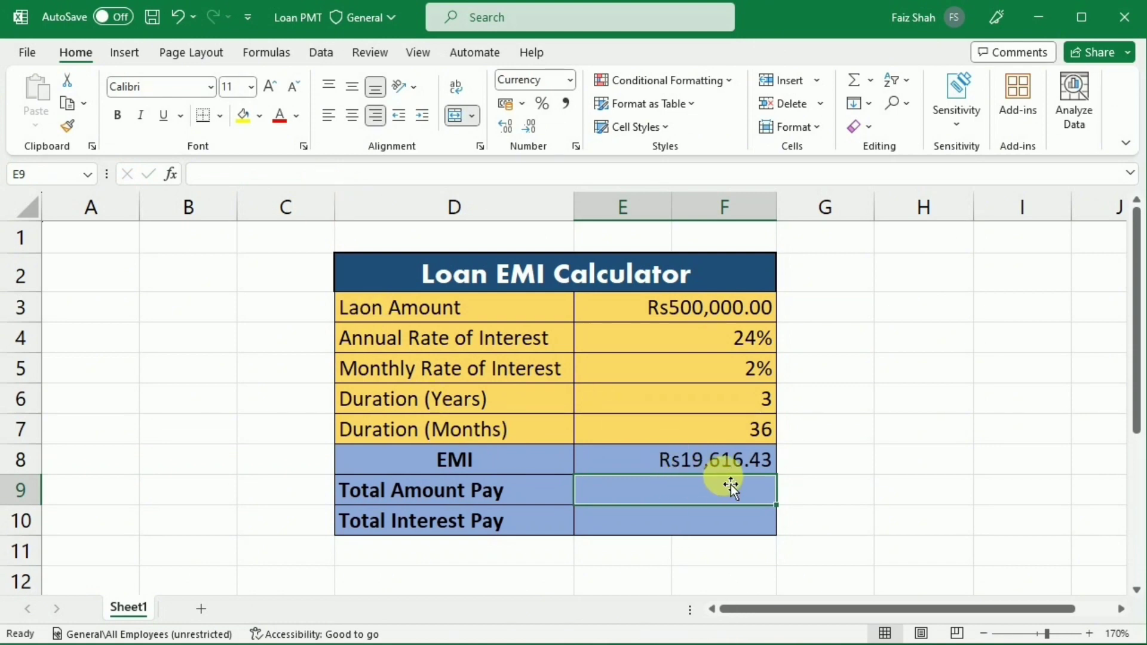
{"action": "key", "text": "Up"}
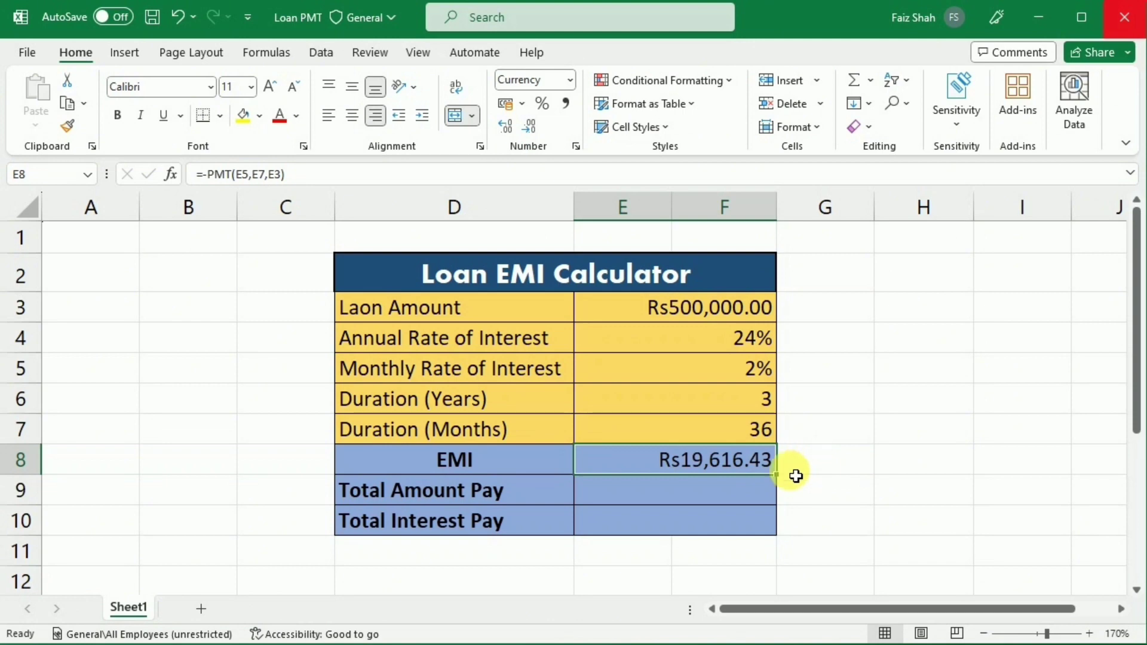
- Enter =E8*E7 in E9 for a total amount paid of Rs706,191.35
{"action": "key", "text": "Down"}
{"action": "type", "text": "="}
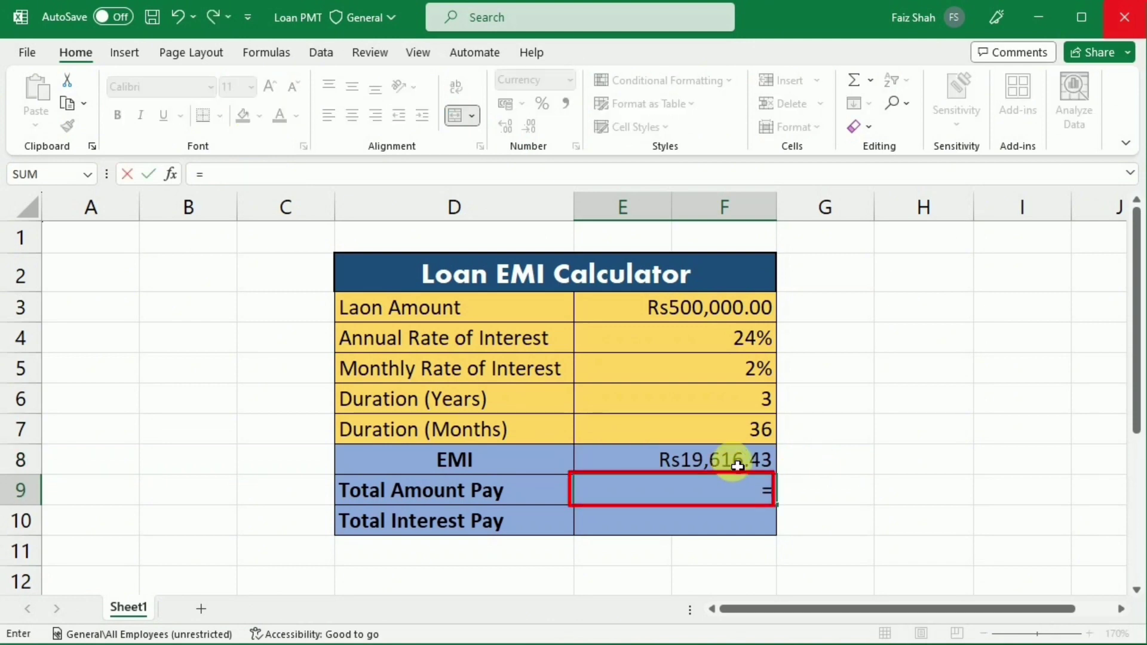
{"action": "left_click", "coordinate": [737, 466]}
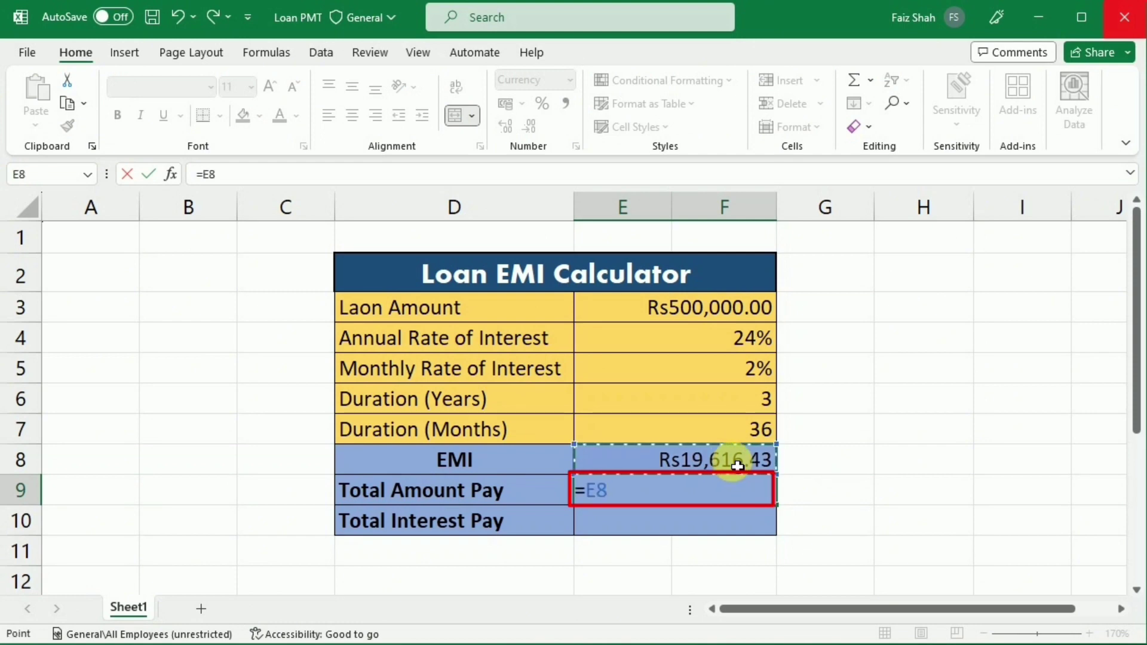
{"action": "type", "text": "*"}
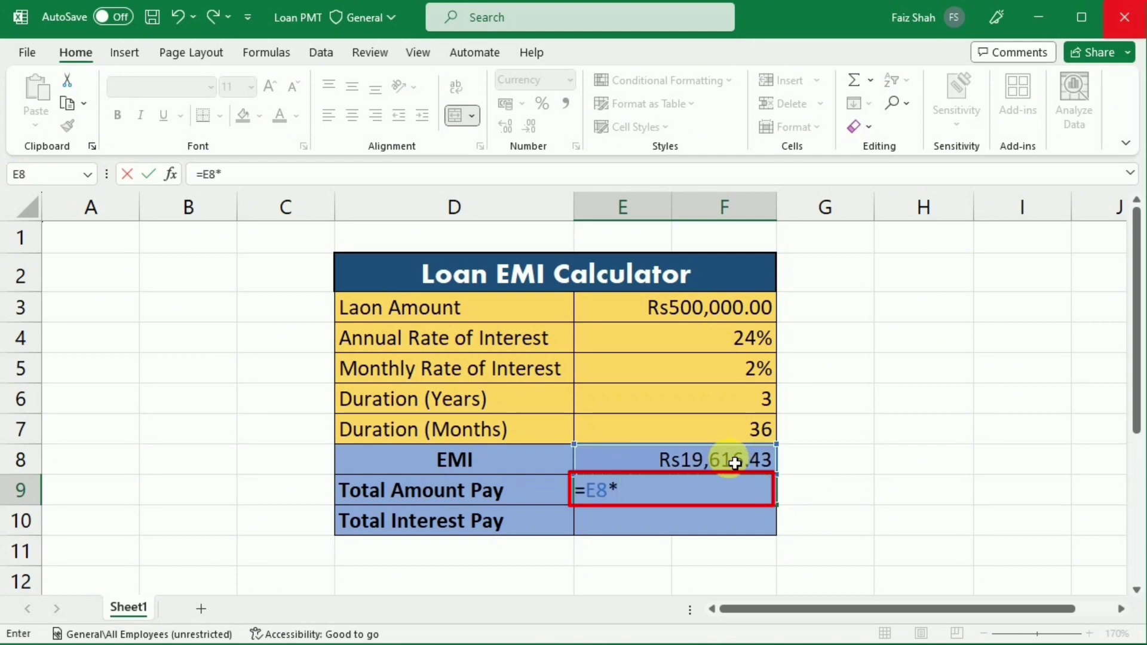
{"action": "left_click", "coordinate": [739, 431]}
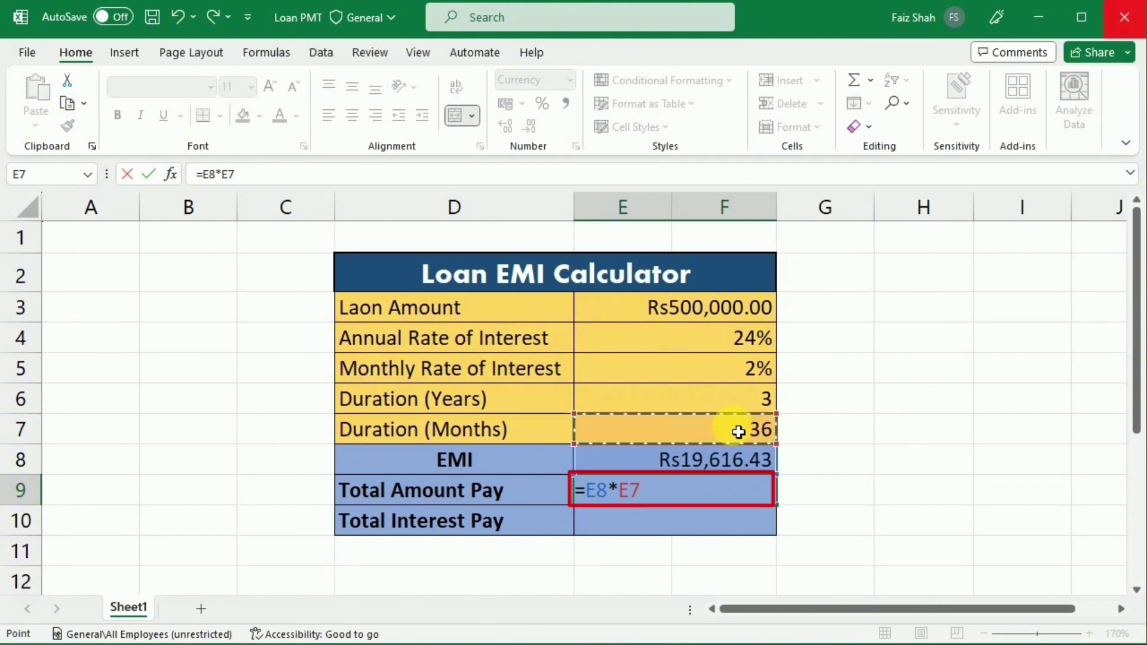
{"action": "key", "text": "Return"}
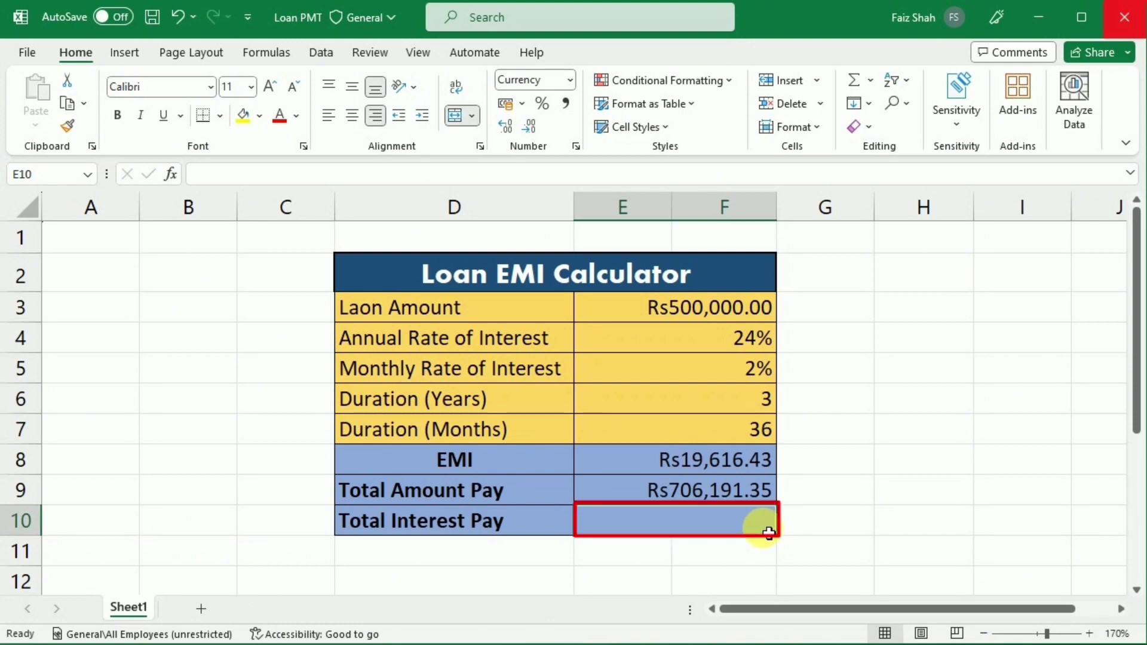
- Enter =E9-E3 in E10 for a total interest of Rs206,191.35
{"action": "type", "text": "="}
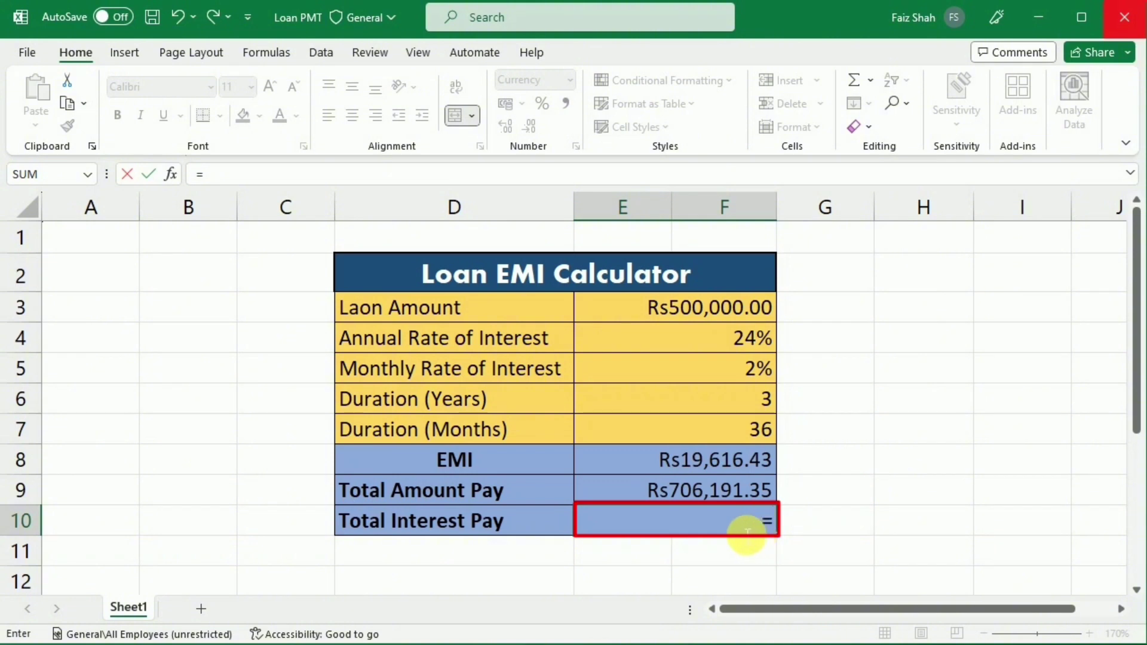
{"action": "left_click", "coordinate": [719, 493]}
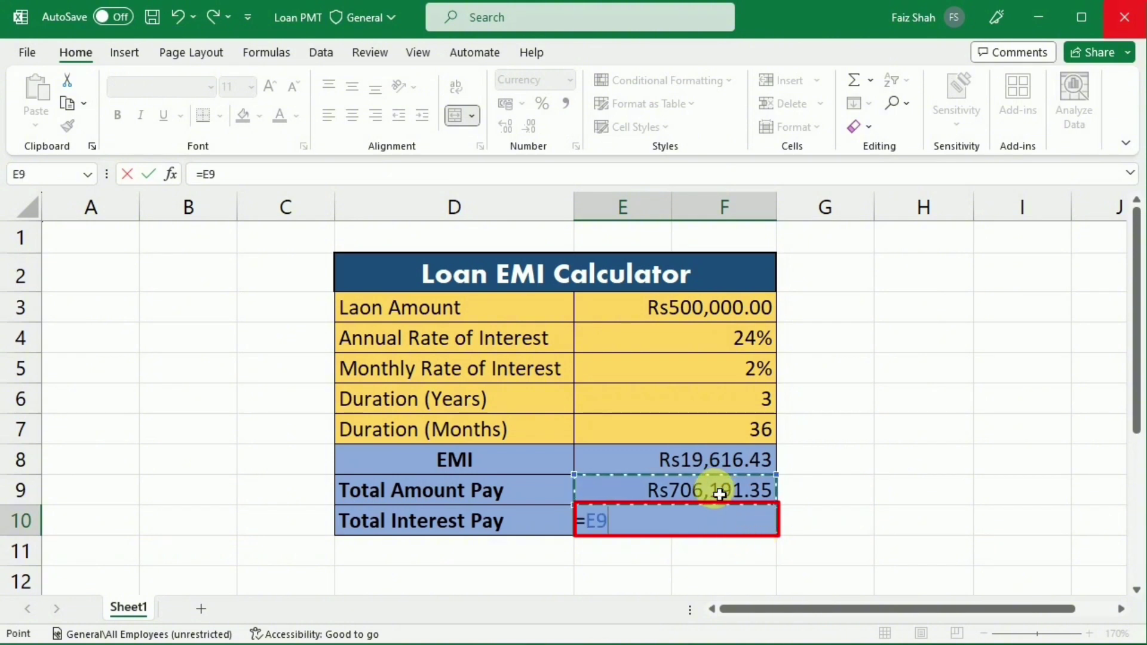
{"action": "type", "text": "-"}
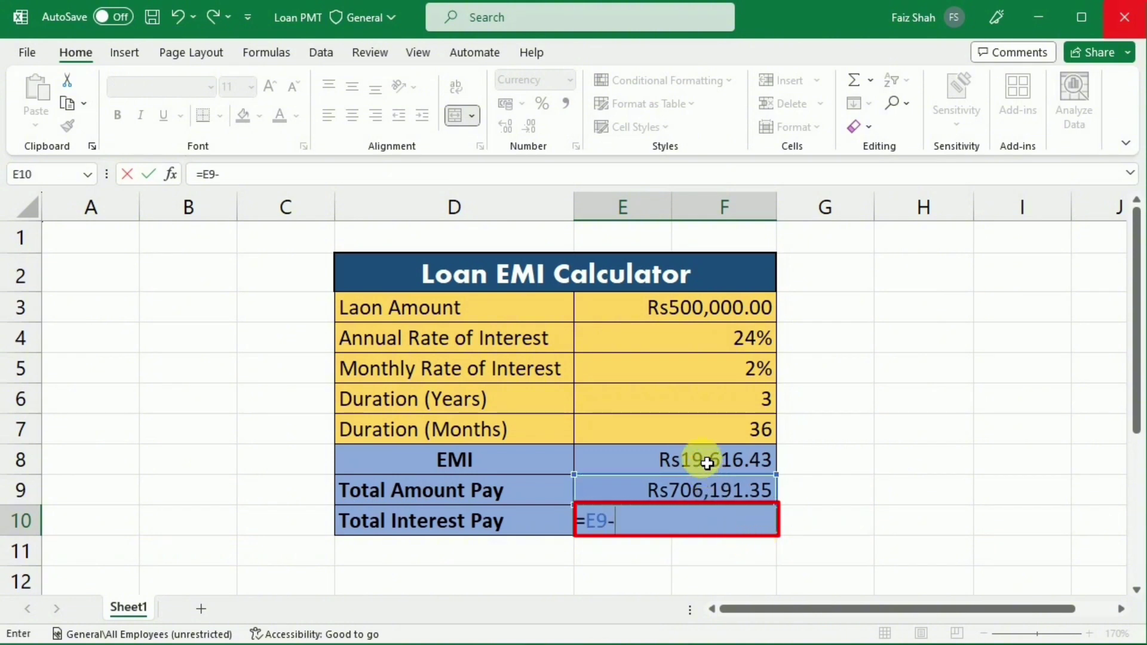
{"action": "left_click", "coordinate": [730, 311]}
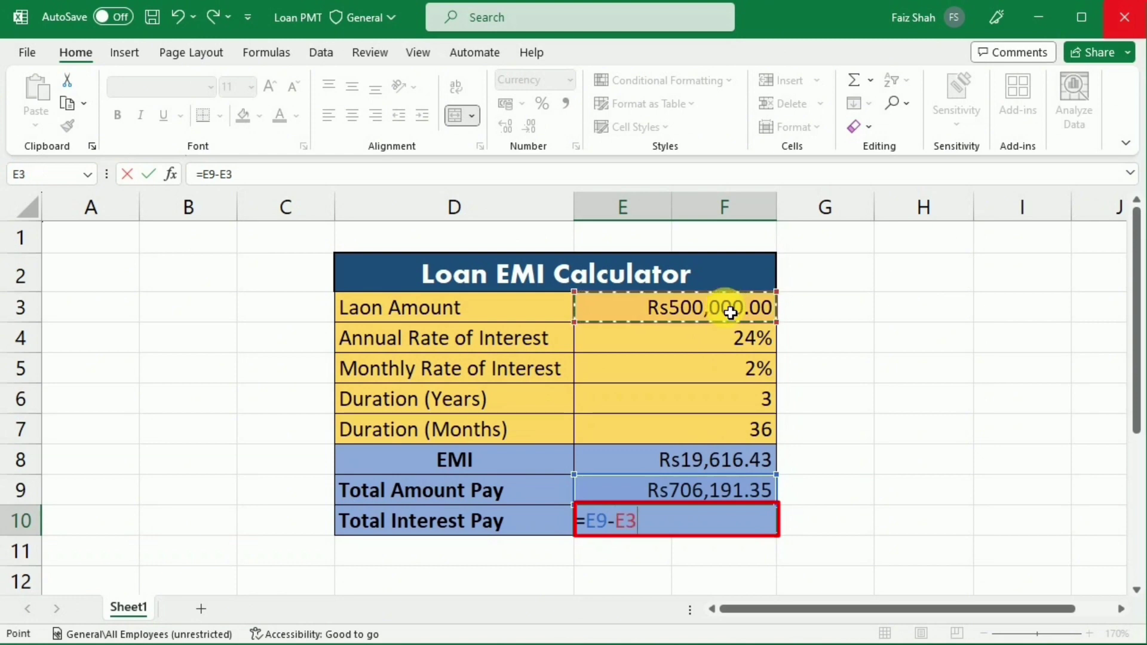
{"action": "key", "text": "Return"}
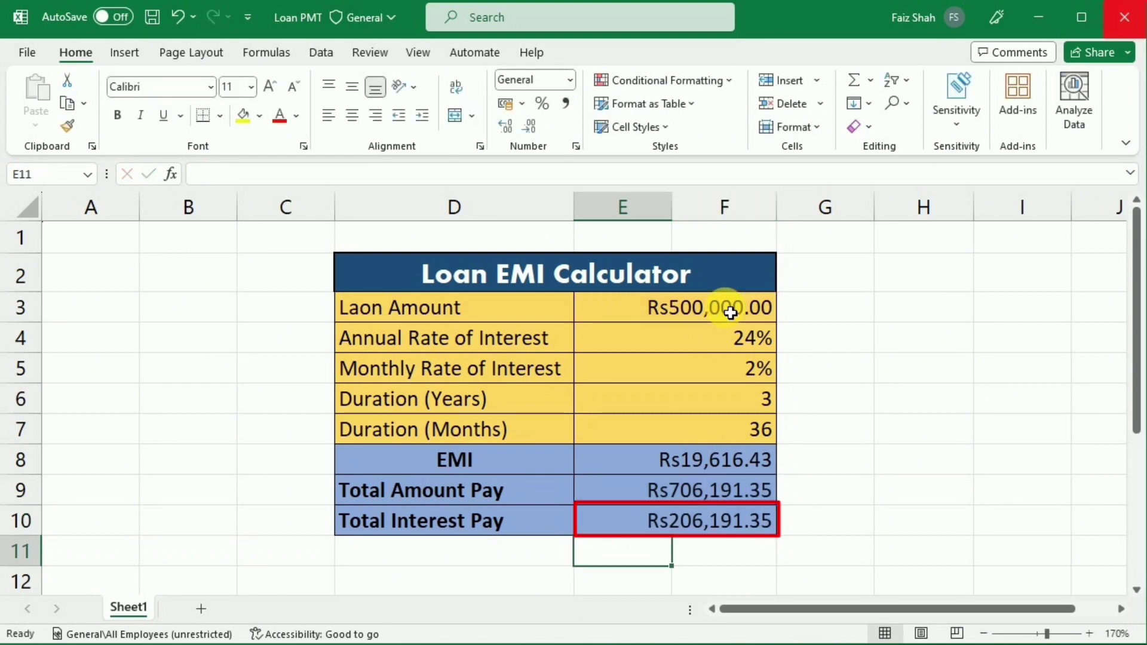
{"action": "left_click", "coordinate": [743, 531]}
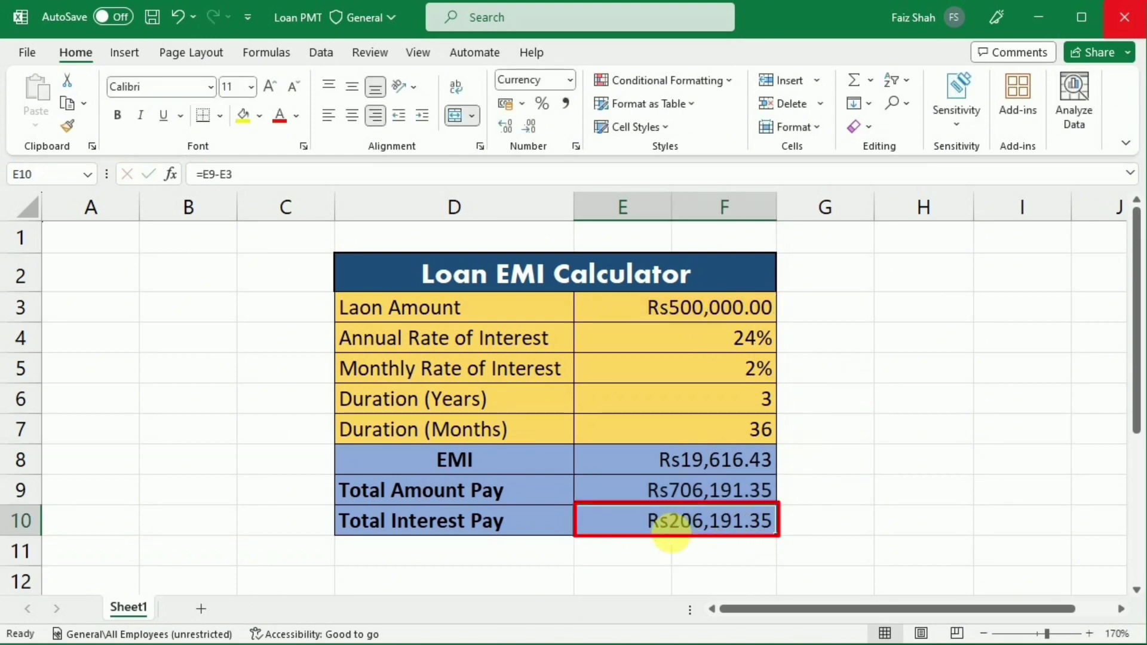